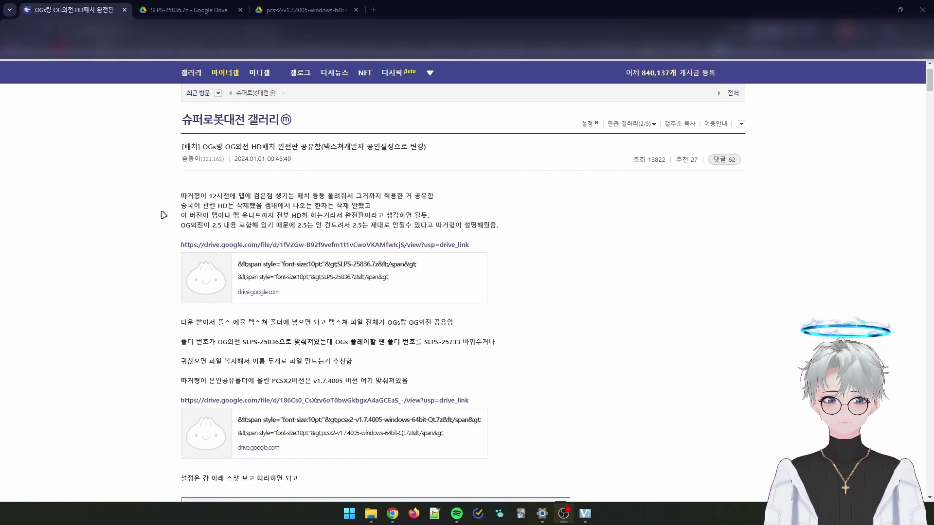
Review the SLPS-25836 and PCSX2 archive download pages, then return to the guide post.
scroll(163, 215, "down", 3)
scroll(175, 216, "up", 4)
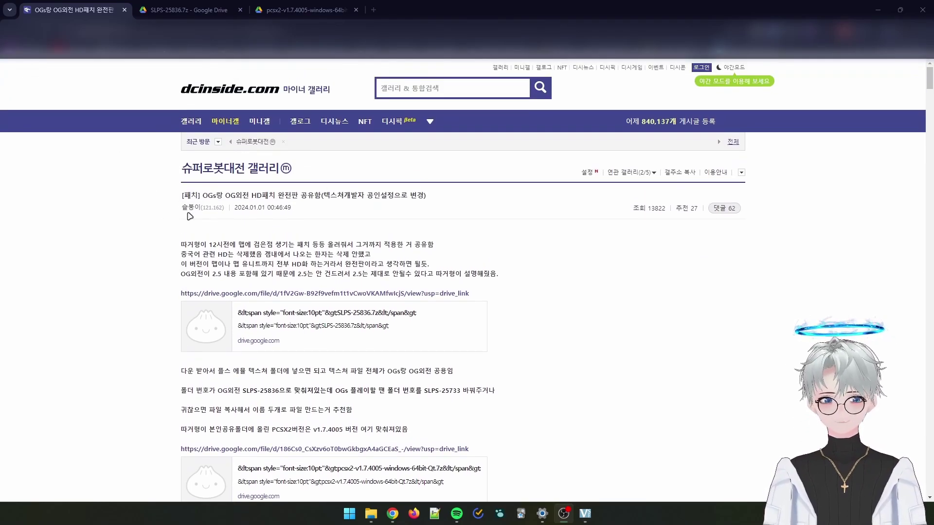
scroll(189, 217, "down", 1)
scroll(159, 220, "down", 1)
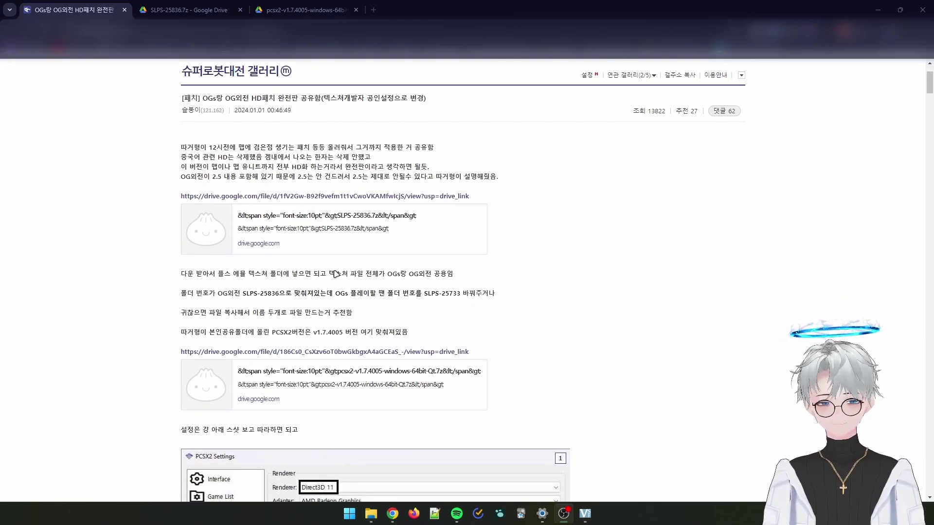
left_click(220, 8)
left_click(306, 13)
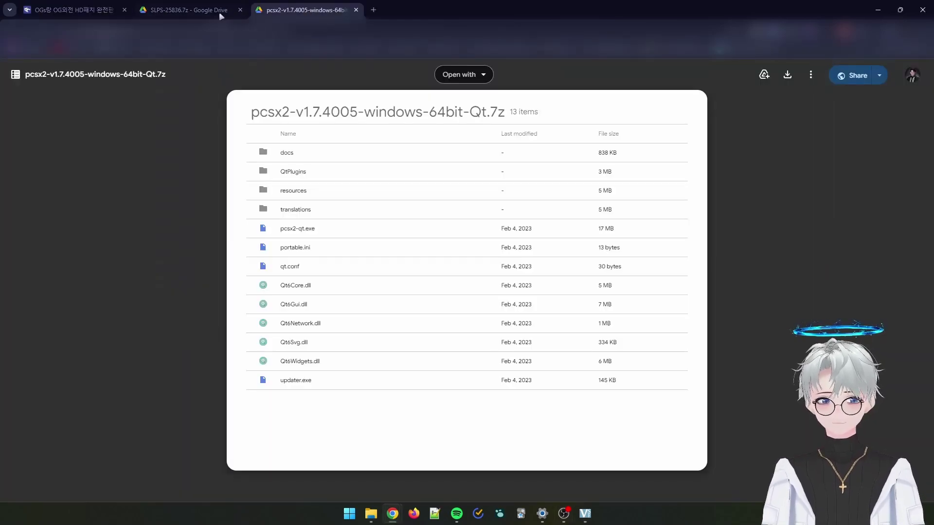
left_click(216, 13)
left_click(97, 13)
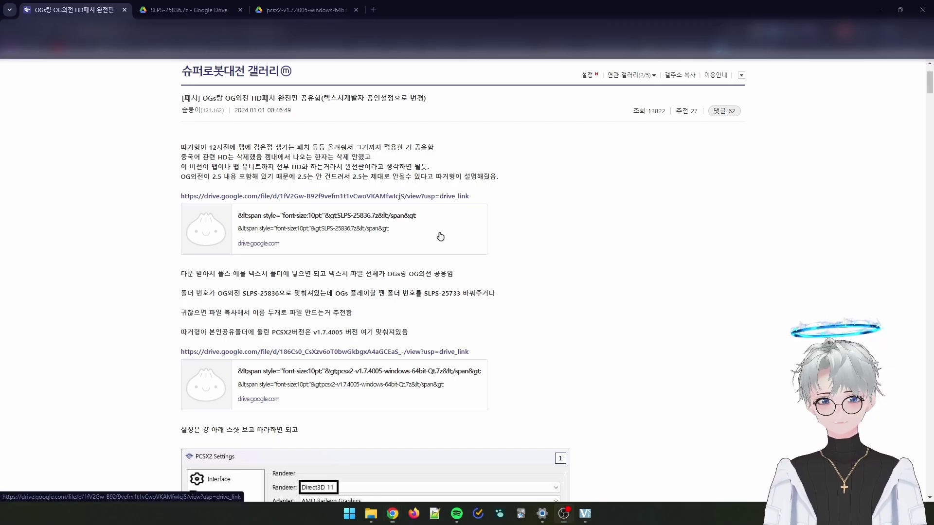
Inspect the Downloads\SRW archives and the E:\PCSX2 SRW install folder, then return to the guide.
key("alt+Tab")
left_click(360, 239)
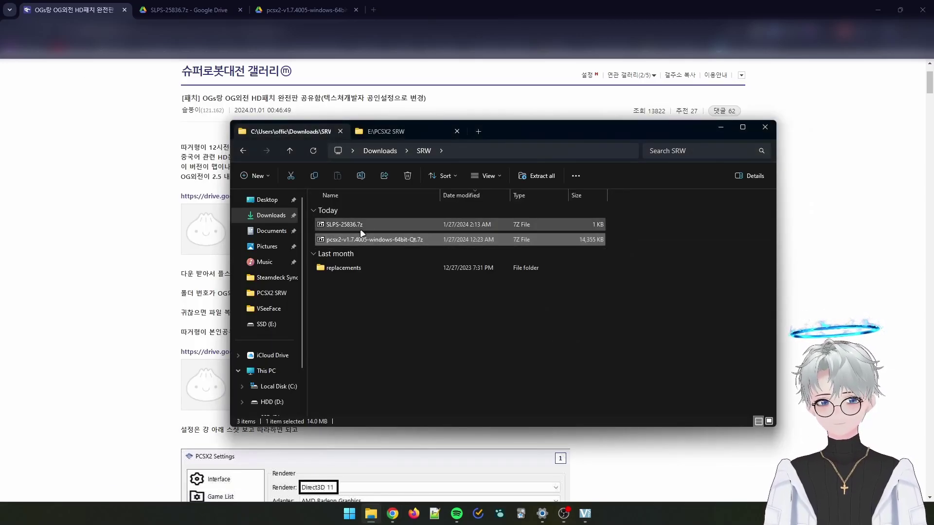
left_click(411, 131)
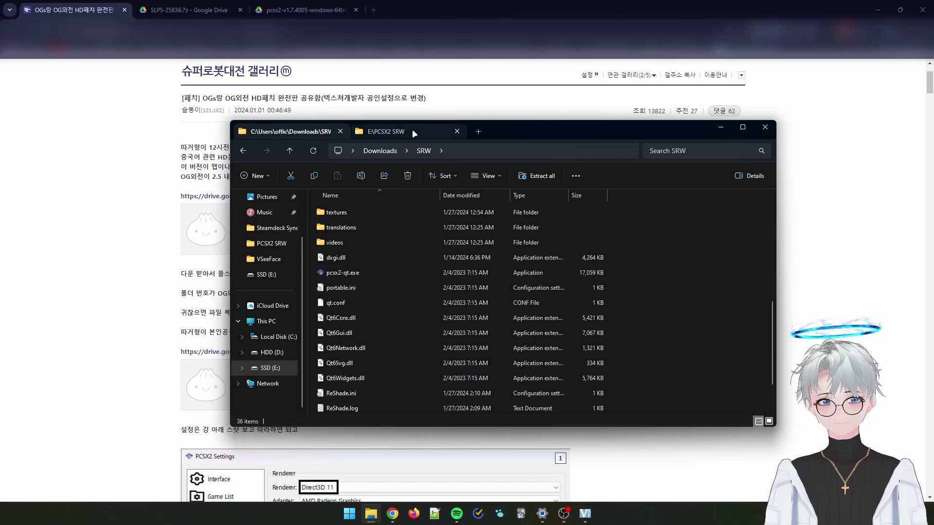
scroll(462, 287, "down", 2)
scroll(462, 285, "up", 4)
scroll(452, 273, "down", 4)
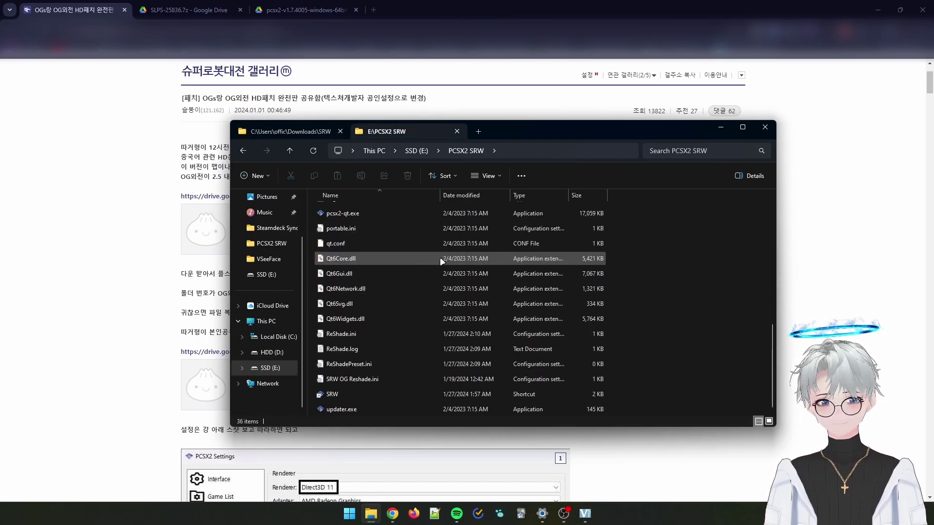
left_click(287, 132)
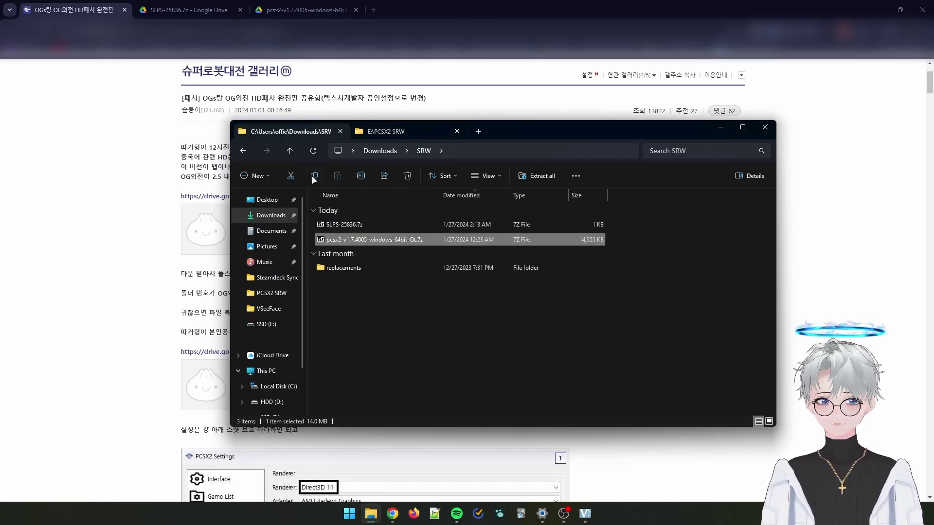
left_click(357, 270)
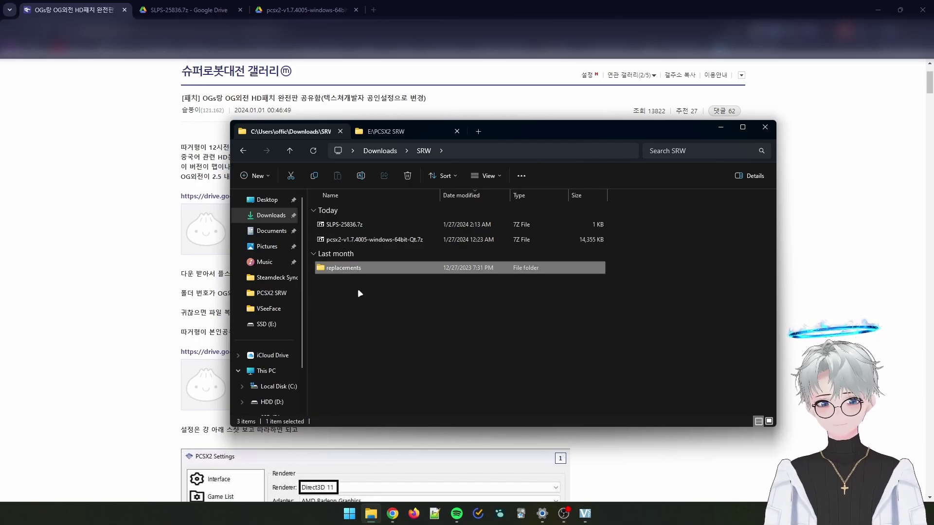
left_click(357, 290)
left_click(200, 304)
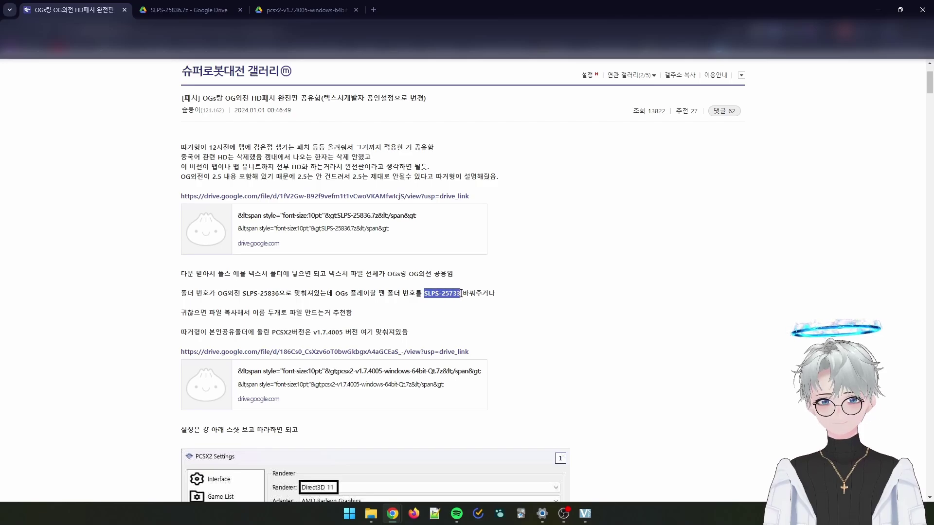
Create an SLPS-25733 folder in Downloads\SRW and move the replacements folder into it.
key("alt+Tab")
right_click(398, 289)
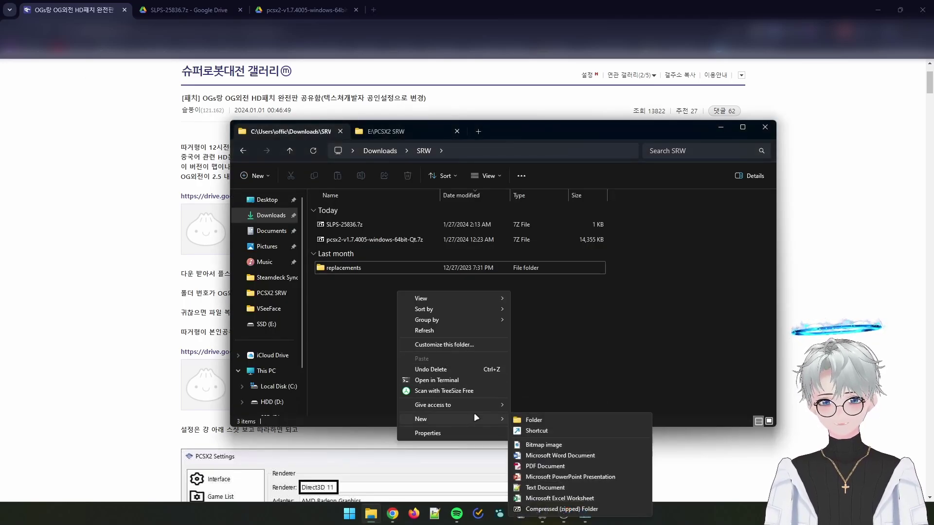
left_click(527, 420)
type("SLPS-25733")
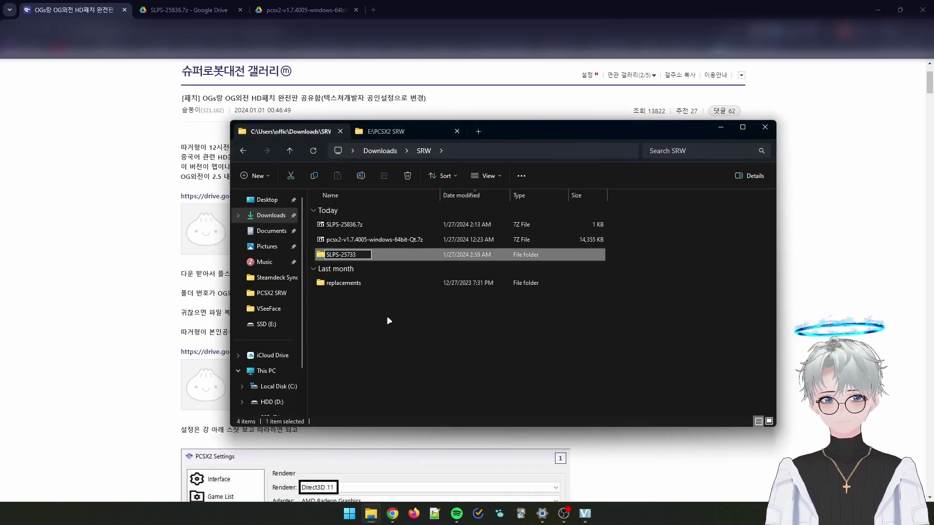
left_click(386, 316)
left_click_drag(356, 287, 371, 256)
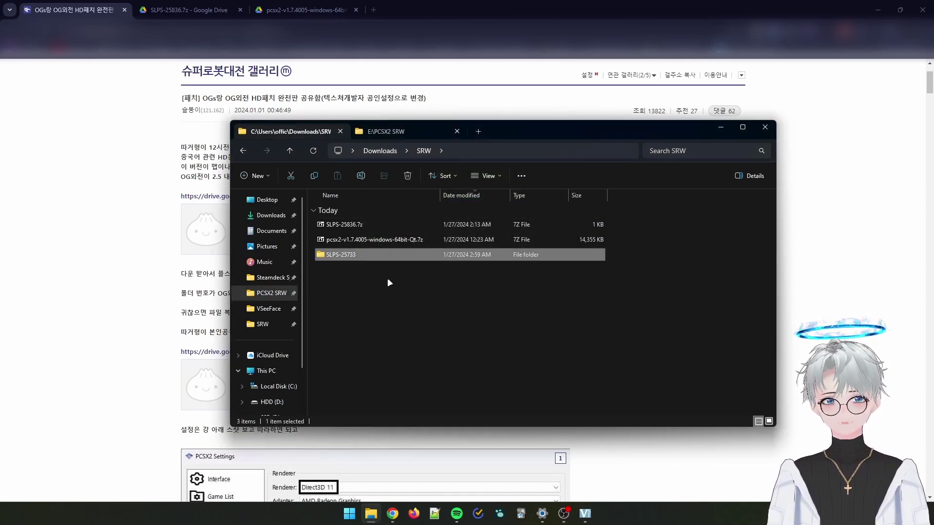
Run pcsx2-qt.exe from the E:\PCSX2 SRW folder once, then close it.
left_click(387, 131)
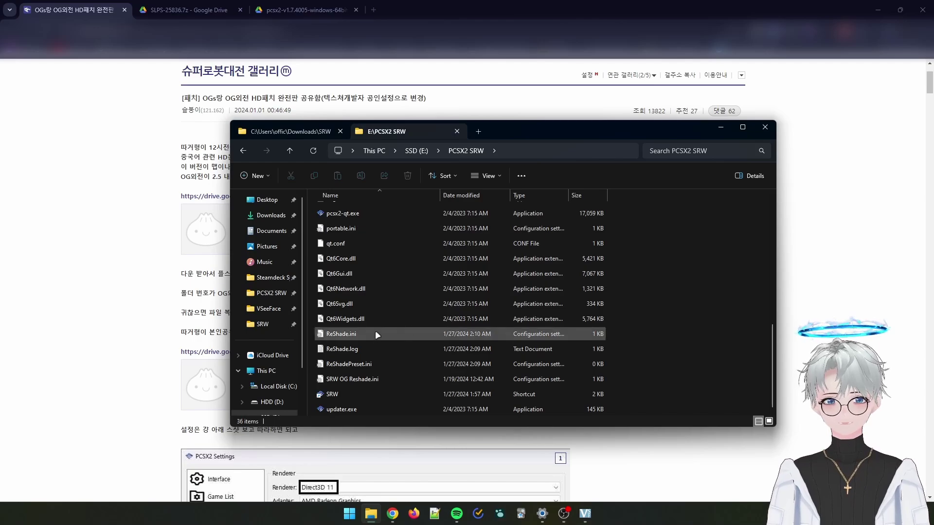
double_click(374, 298)
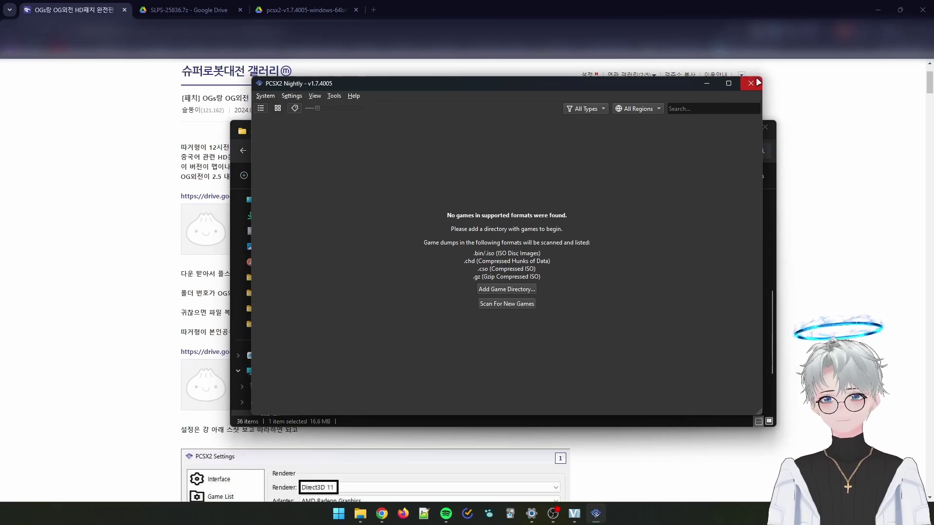
left_click(752, 83)
scroll(471, 275, "up", 5)
scroll(472, 275, "up", 2)
scroll(392, 274, "down", 5)
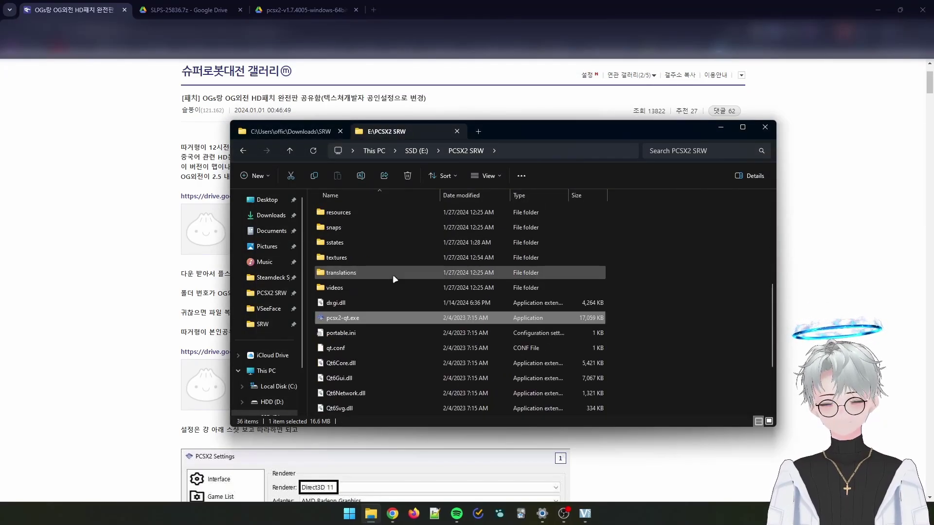
scroll(392, 274, "up", 5)
double_click(383, 210)
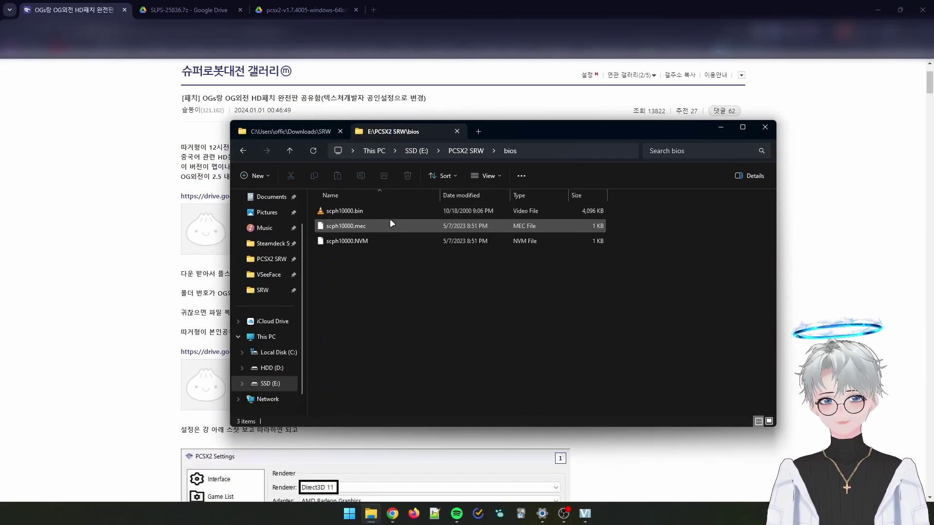
left_click_drag(407, 298, 395, 197)
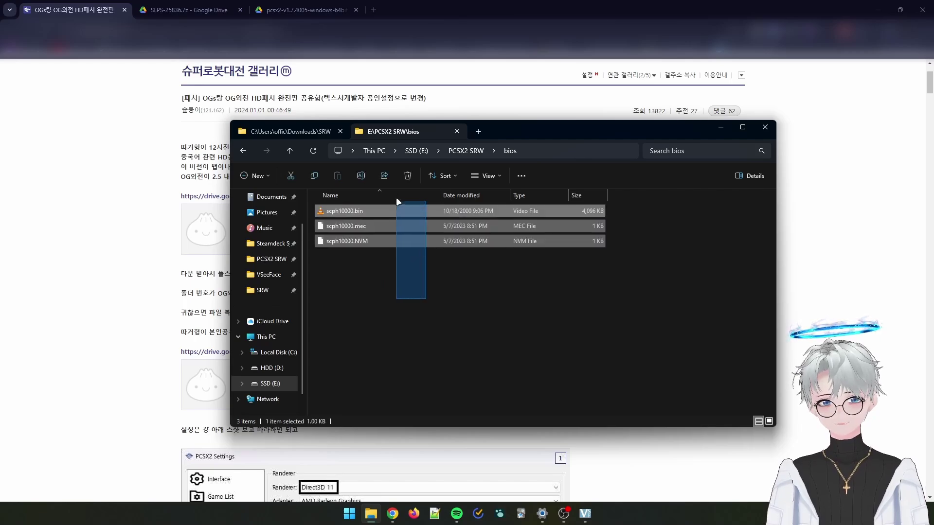
left_click(445, 282)
left_click(478, 155)
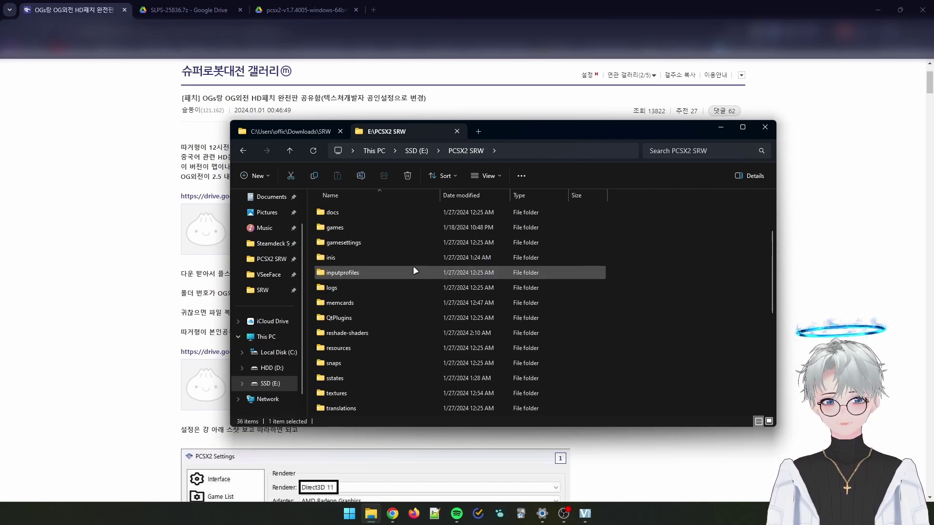
left_click(358, 231)
double_click(356, 229)
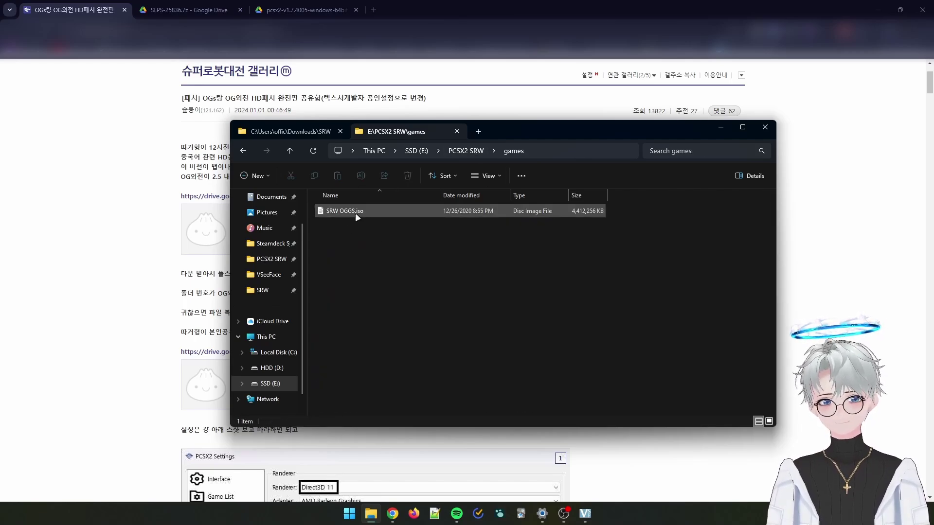
left_click_drag(364, 252, 354, 200)
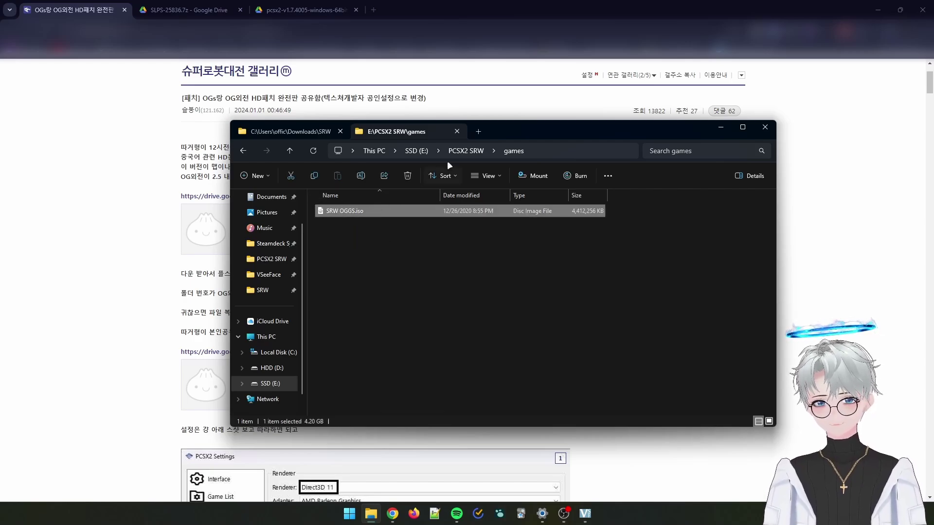
left_click(466, 151)
scroll(414, 255, "down", 1)
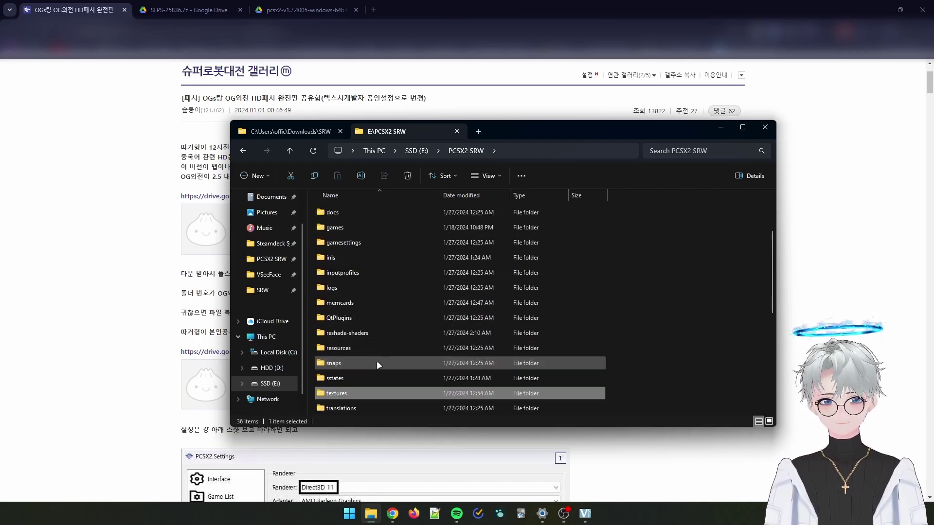
left_click(350, 392)
double_click(350, 392)
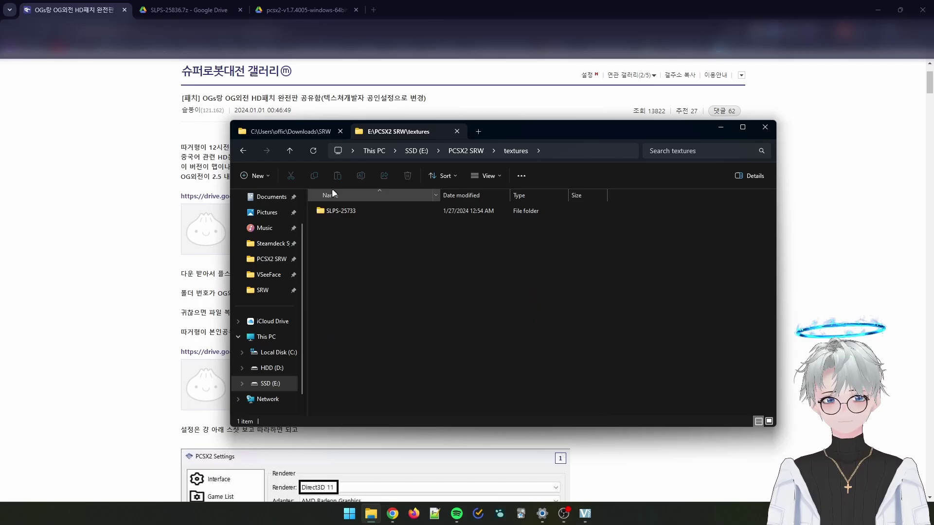
left_click(308, 129)
left_click(342, 255)
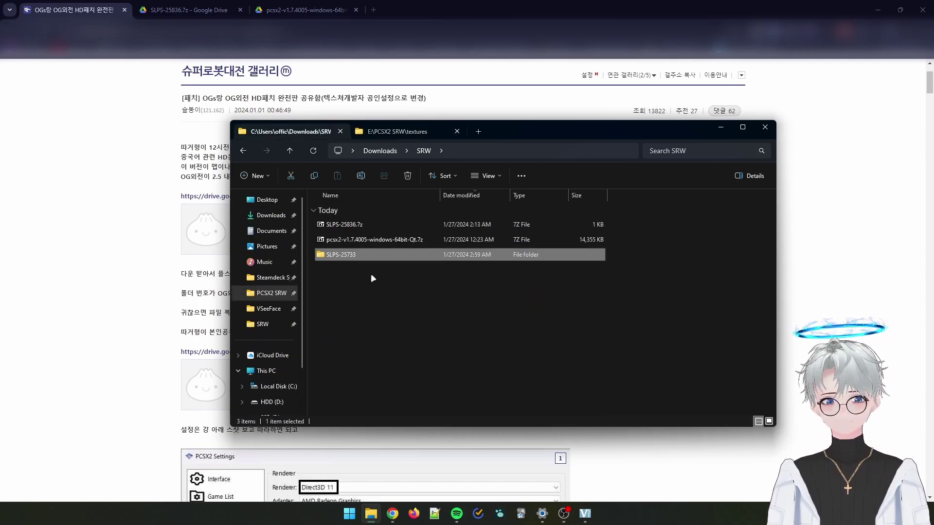
key("ctrl+Tab")
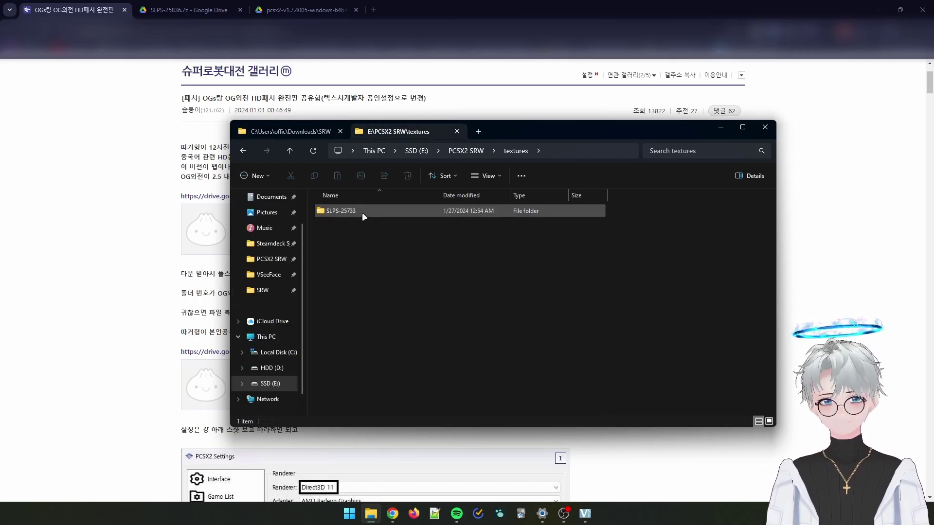
double_click(396, 209)
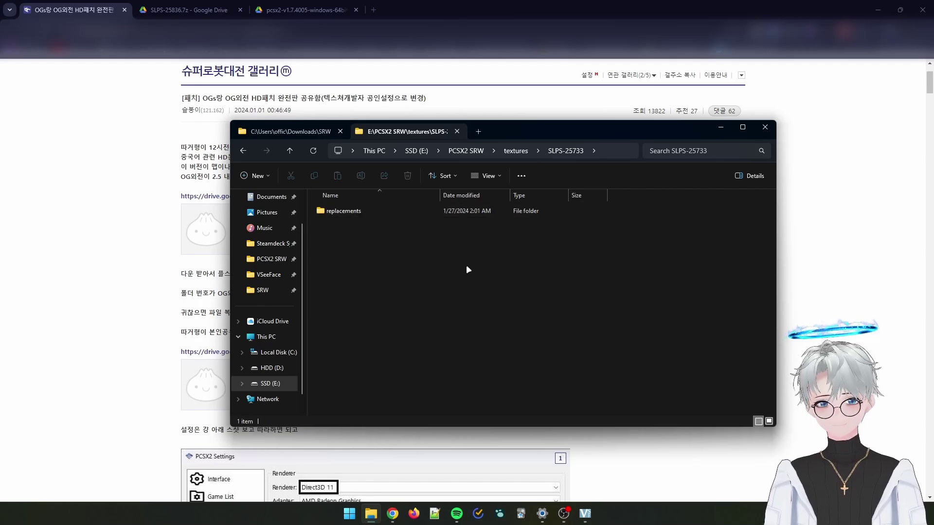
left_click(466, 151)
scroll(413, 302, "down", 4)
left_click(354, 286)
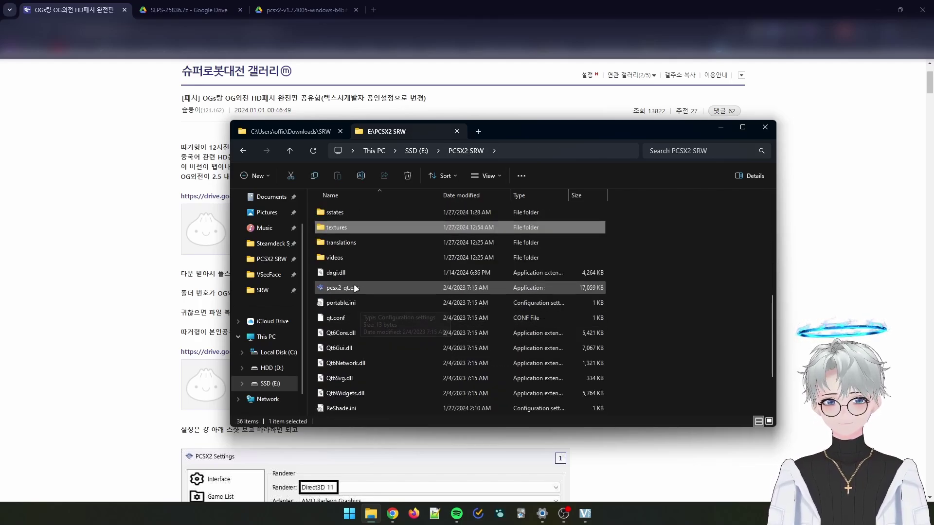
double_click(389, 288)
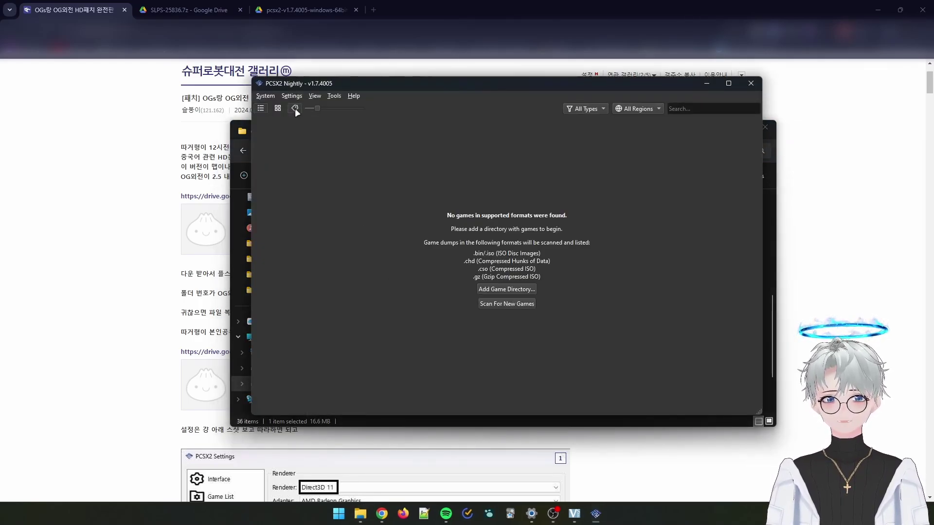
Scroll the guide post down to its graphics settings screenshot.
left_click(128, 193)
scroll(195, 224, "down", 6)
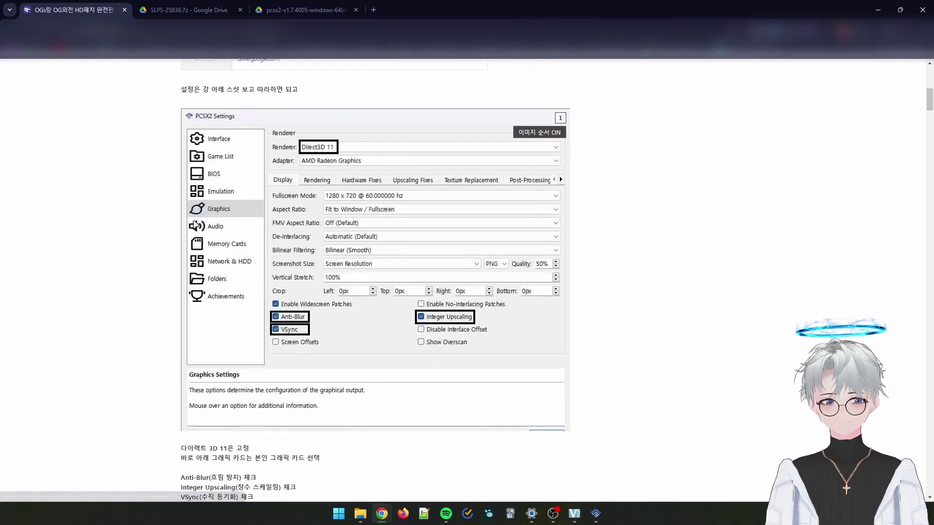
scroll(245, 228, "down", 2)
Open PCSX2's Graphics settings on the Rendering page.
key("alt+Tab")
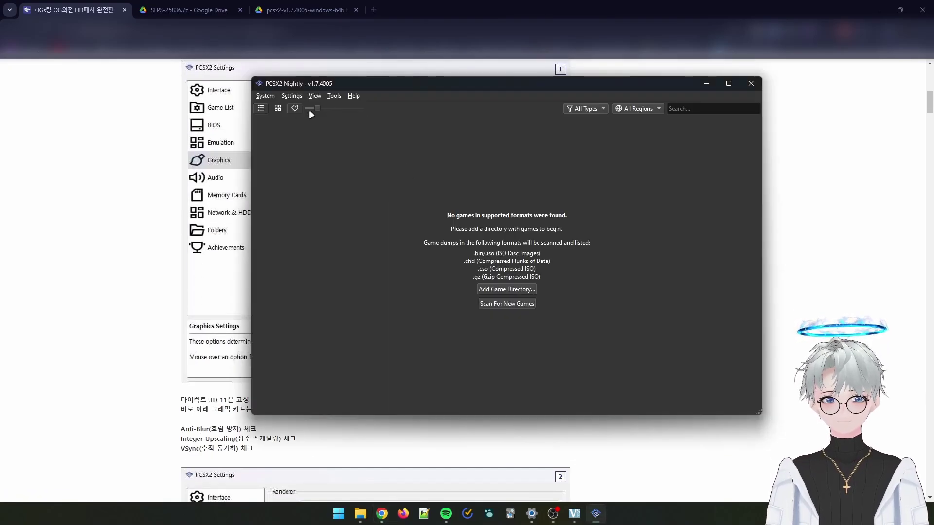
left_click(284, 97)
left_click(309, 154)
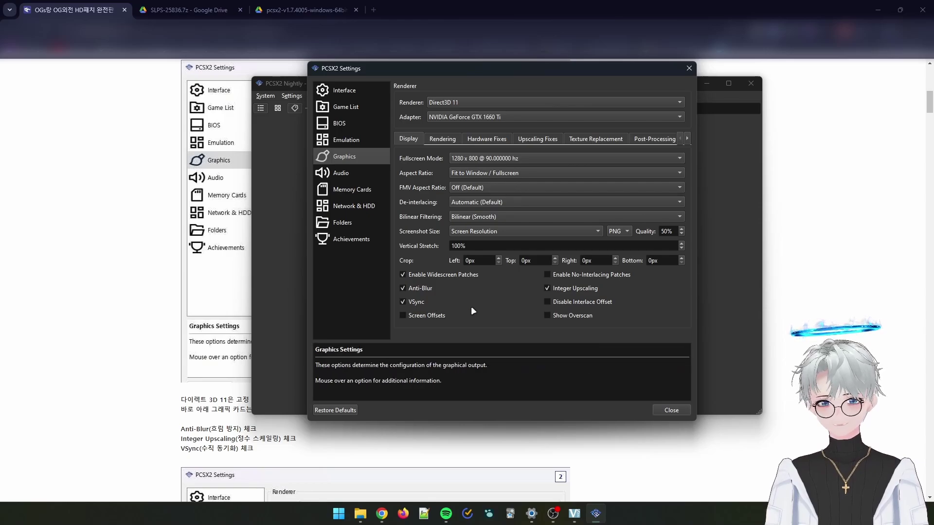
left_click(444, 140)
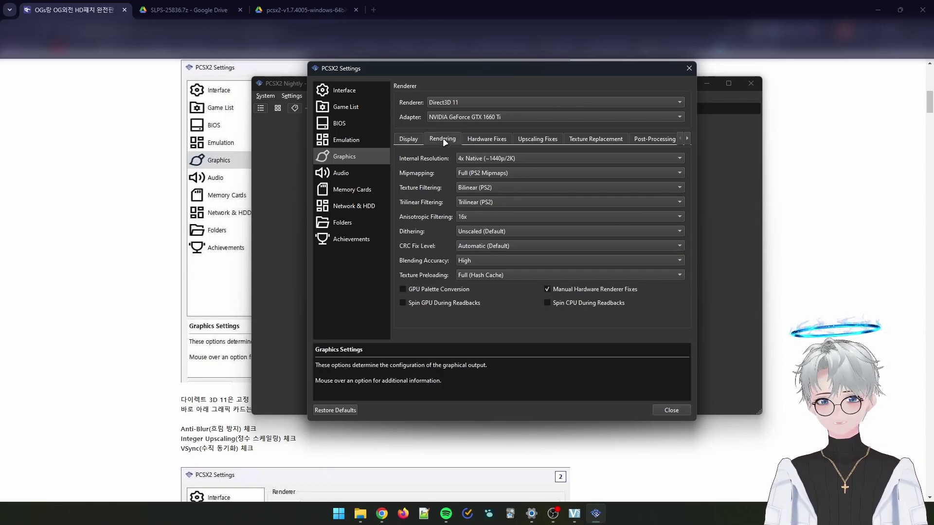
Set mipmapping to Full (PS2 Mipmaps), blending accuracy High and texture preloading Full (Hash Cache).
left_click(490, 174)
left_click(484, 175)
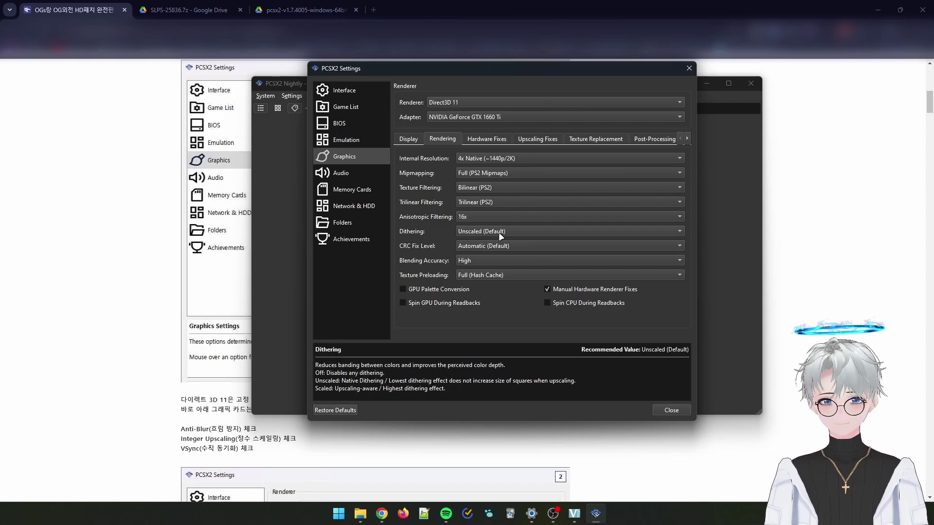
left_click(471, 260)
left_click(478, 261)
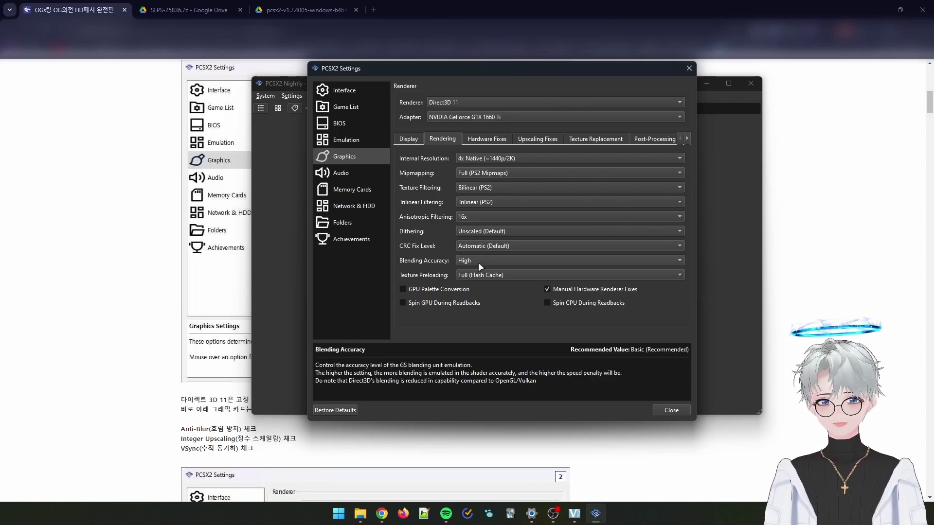
left_click(489, 273)
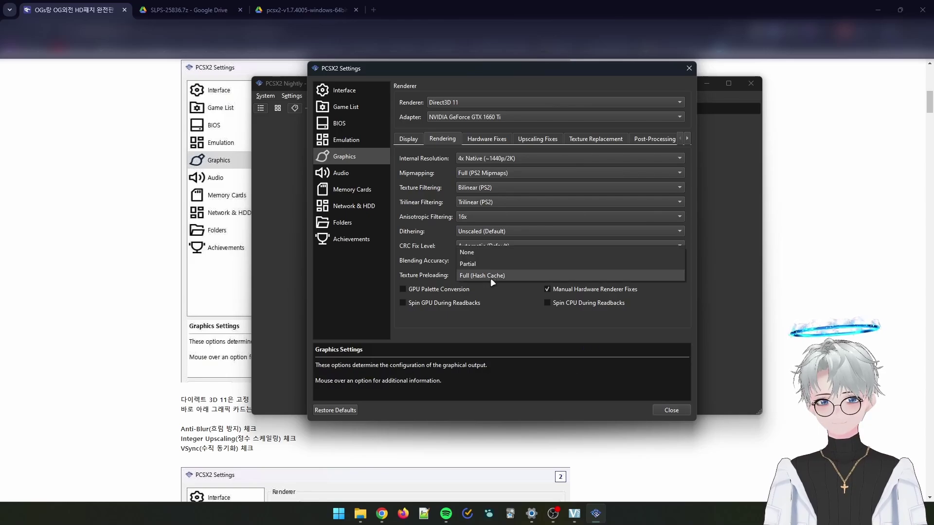
left_click(494, 275)
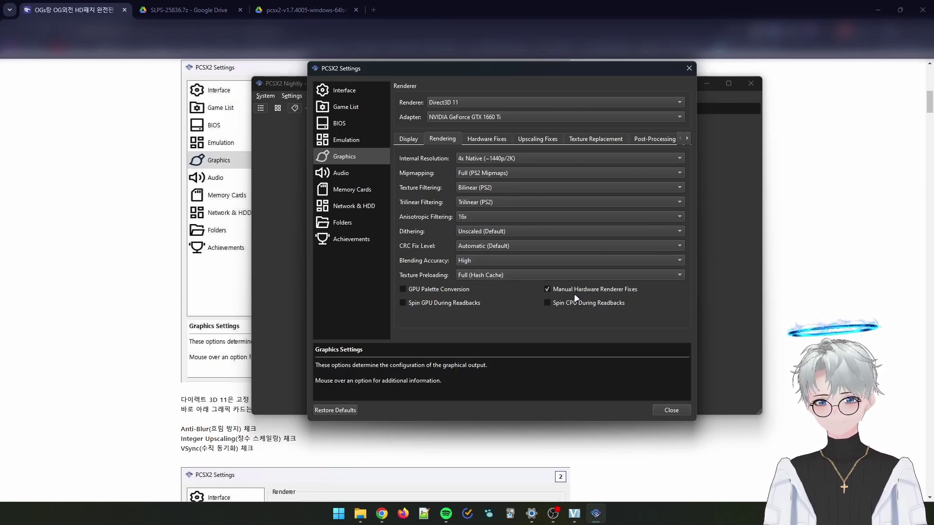
left_click(491, 139)
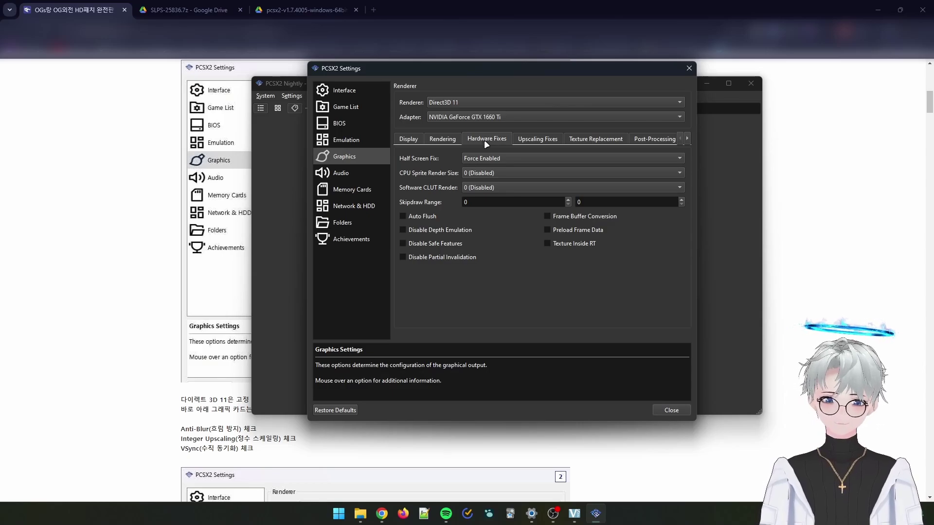
Force-enable Half Screen Fix, with Special (Texture) half pixel offset and Half round sprite.
left_click(476, 156)
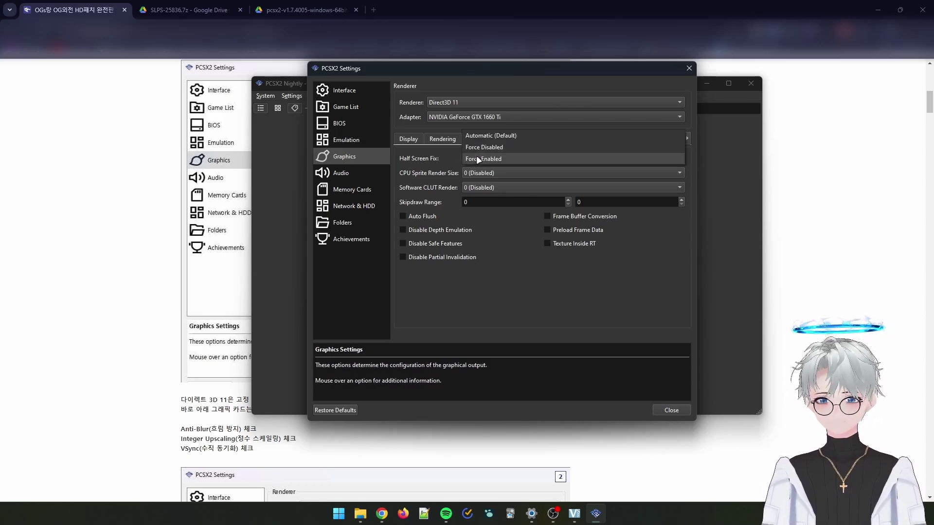
left_click(481, 159)
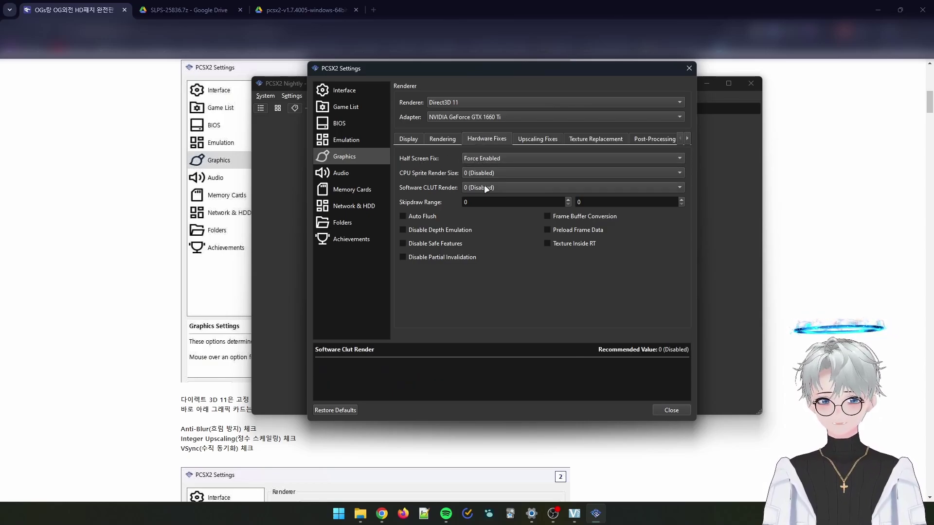
left_click(536, 140)
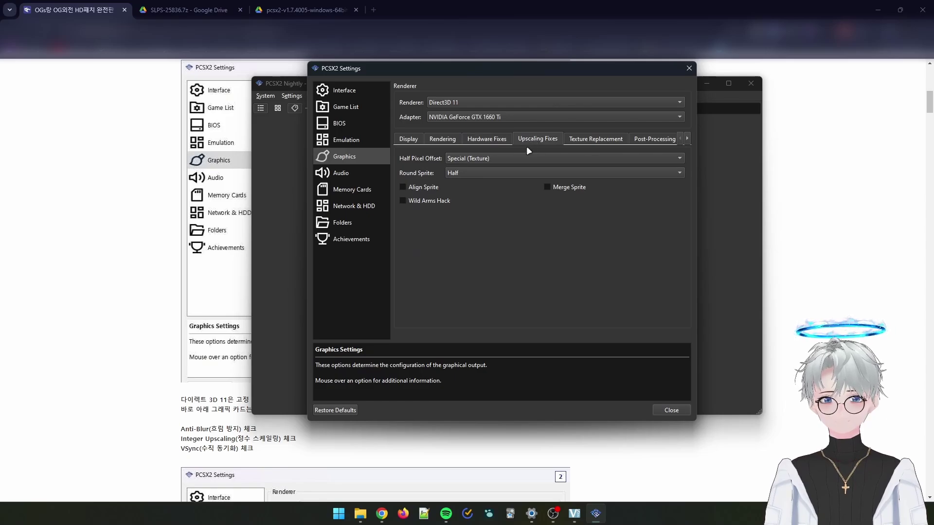
left_click(482, 162)
left_click(481, 159)
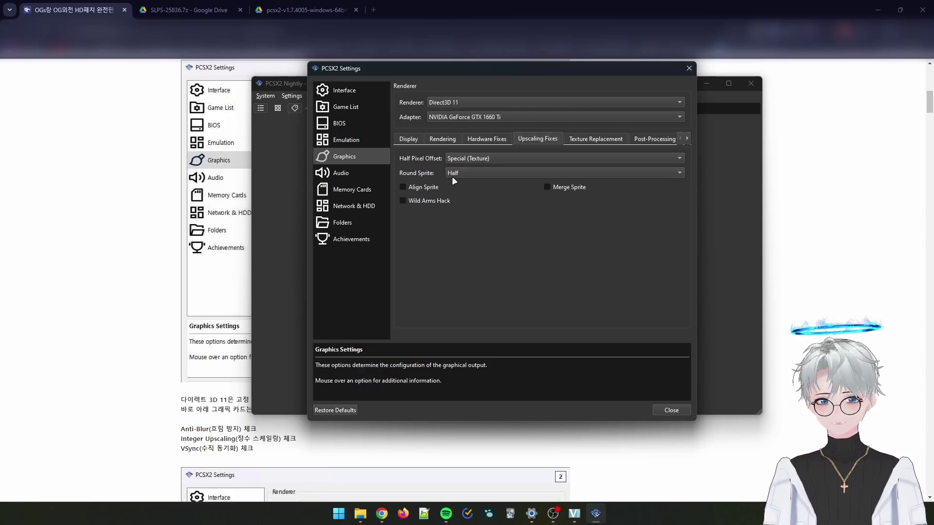
left_click(462, 173)
left_click(475, 172)
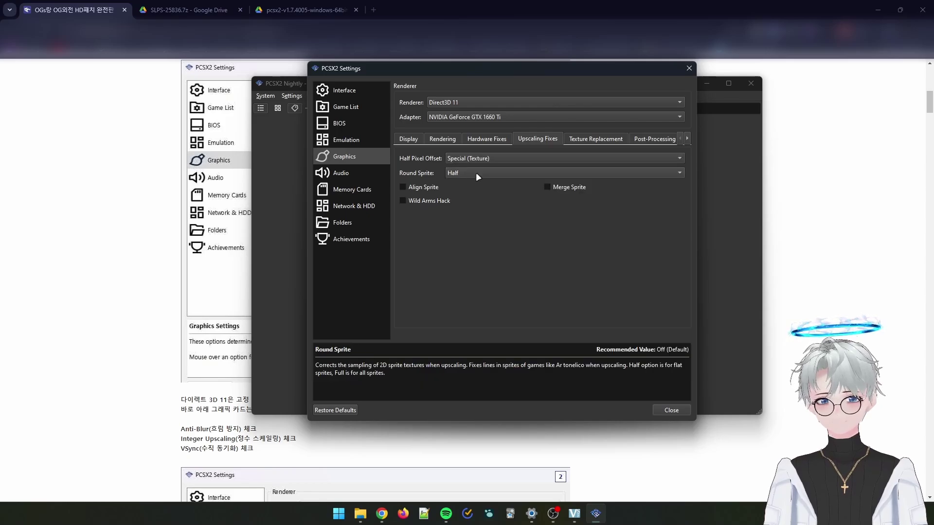
left_click(589, 140)
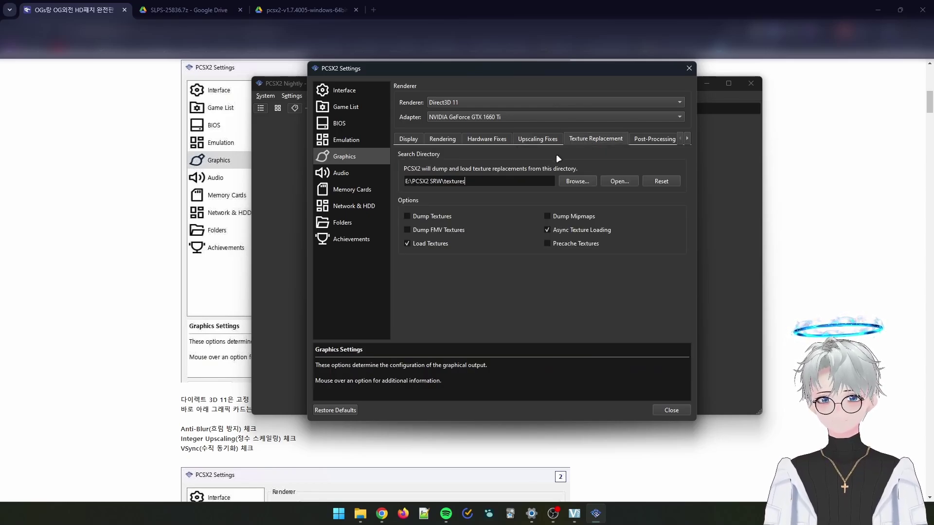
Set the texture replacement directory to E:\PCSX2 SRW\textures and enable Load Textures.
left_click(577, 181)
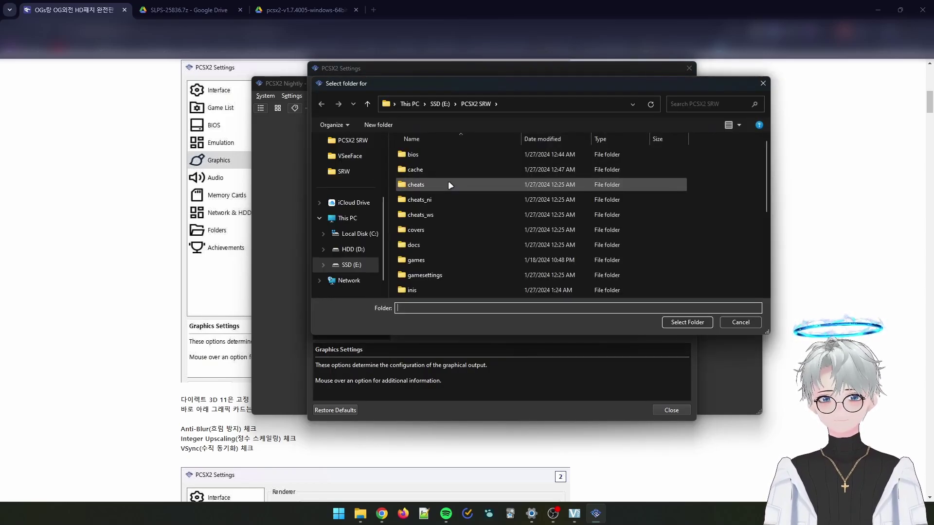
scroll(438, 234, "down", 4)
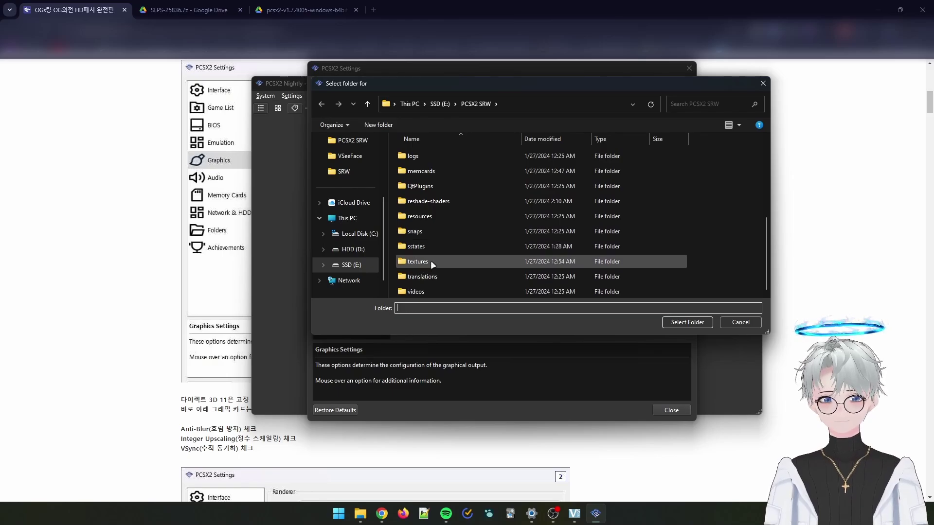
double_click(430, 262)
left_click(662, 325)
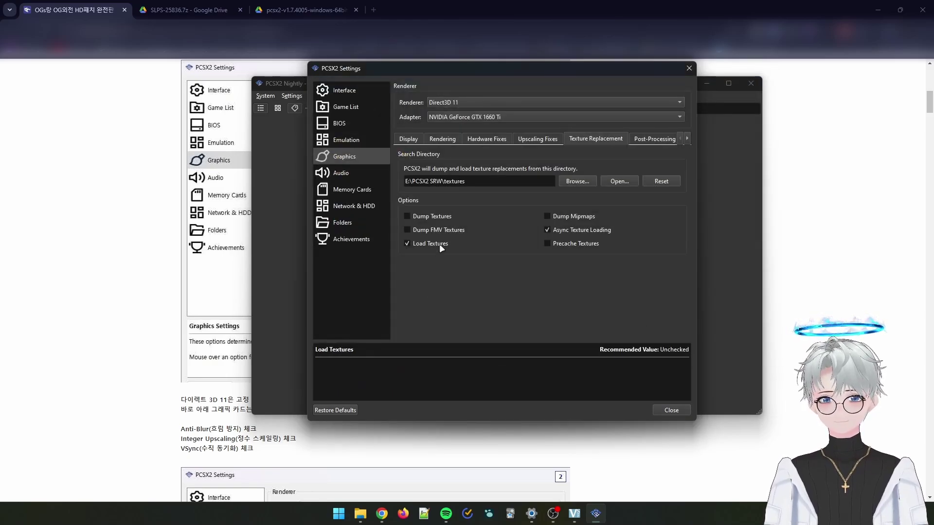
left_click(406, 244)
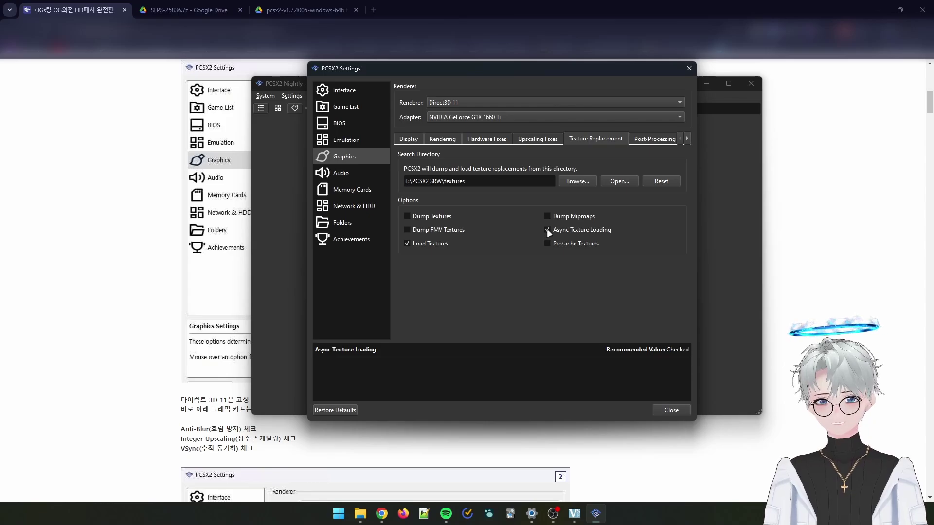
left_click(651, 140)
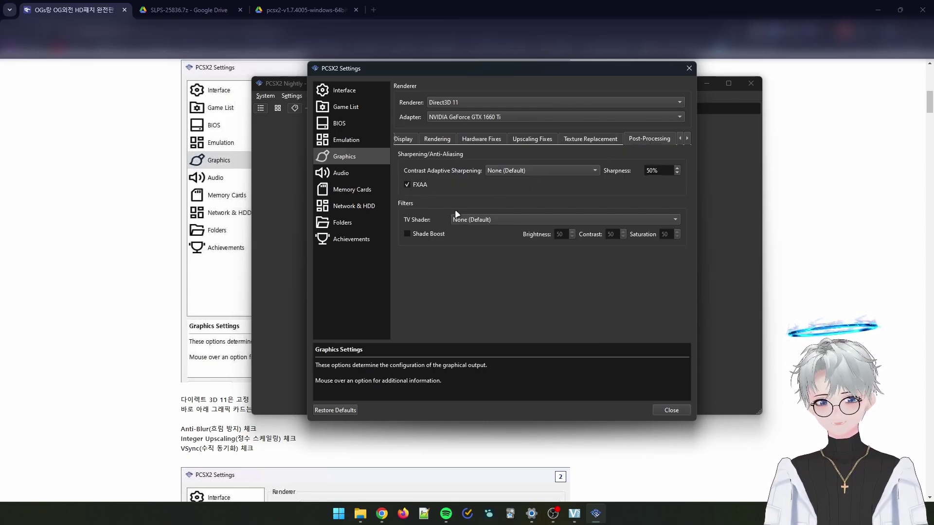
Close Settings and add E:\PCSX2 SRW\games as a recursively scanned game directory.
left_click(667, 410)
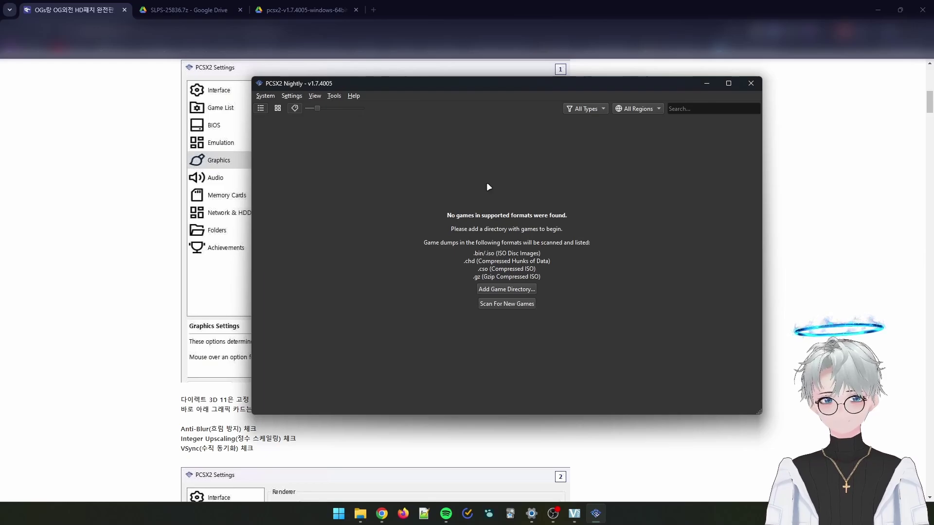
left_click(509, 290)
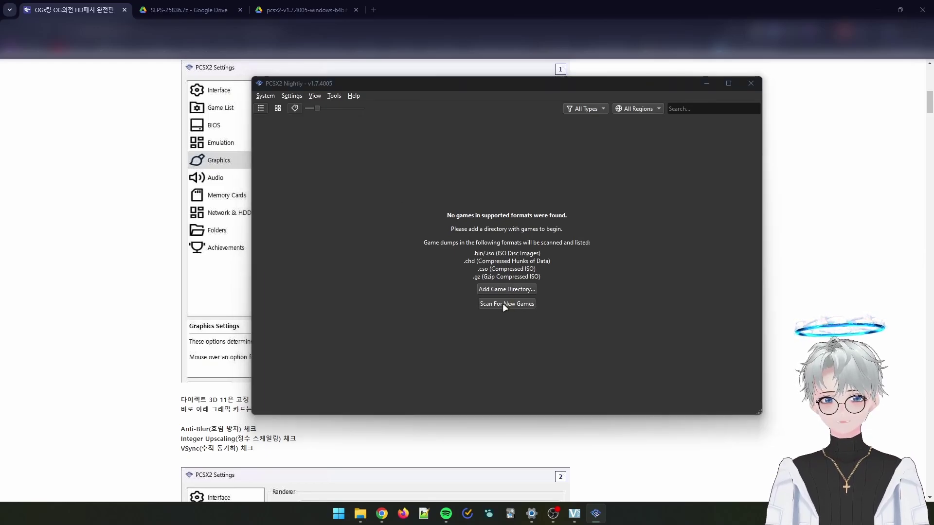
left_click(415, 119)
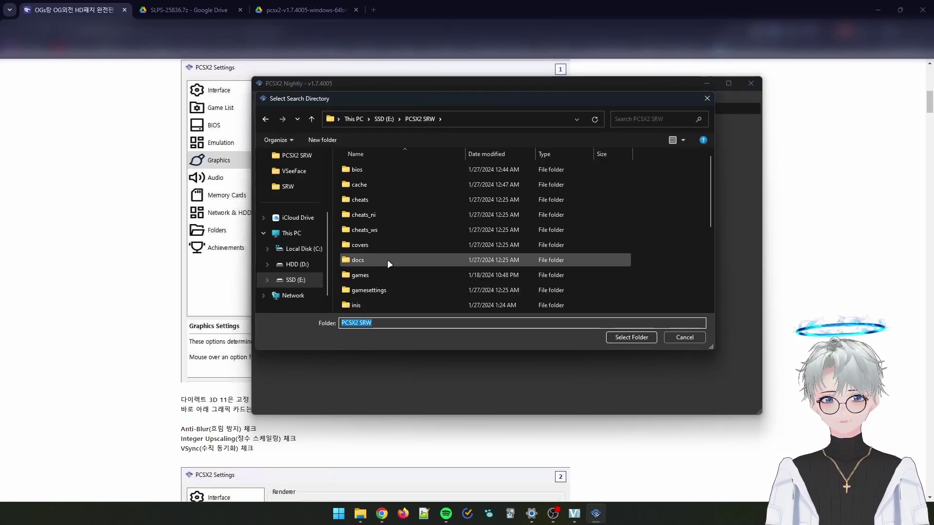
double_click(389, 273)
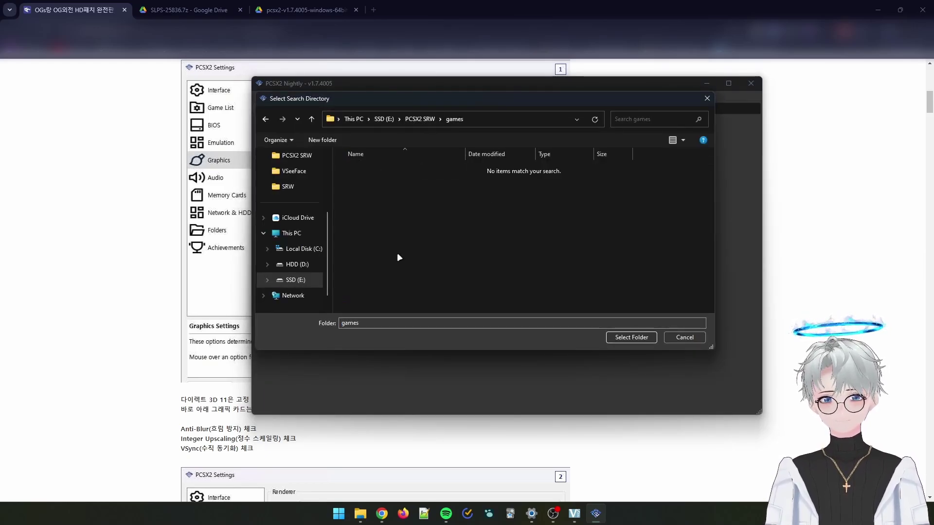
left_click(621, 340)
left_click(503, 259)
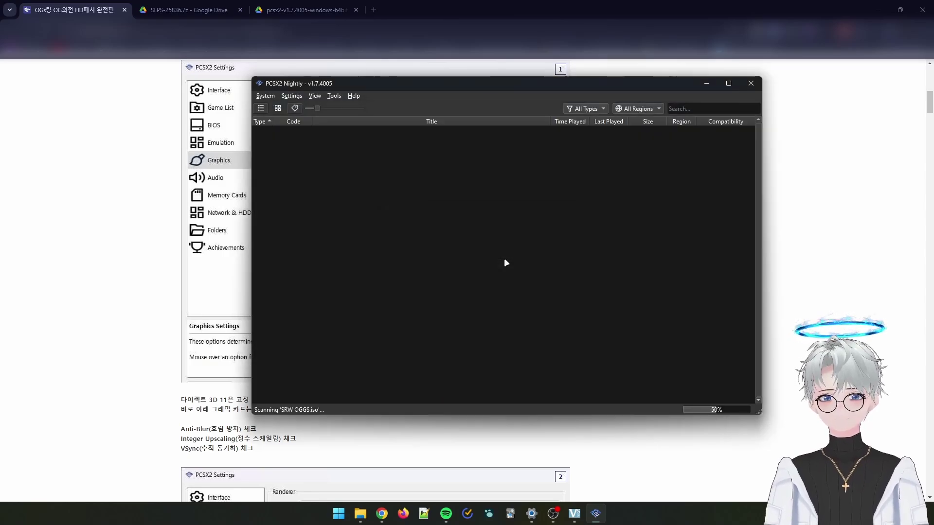
Launch Super Robot Taisen OG - Original Generations with a fresh boot, skipping the resume state.
double_click(427, 138)
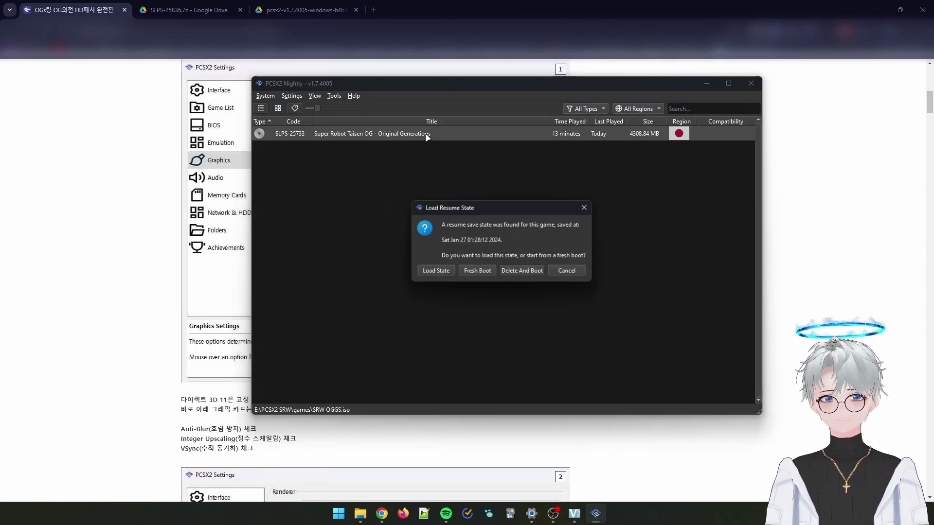
left_click(477, 271)
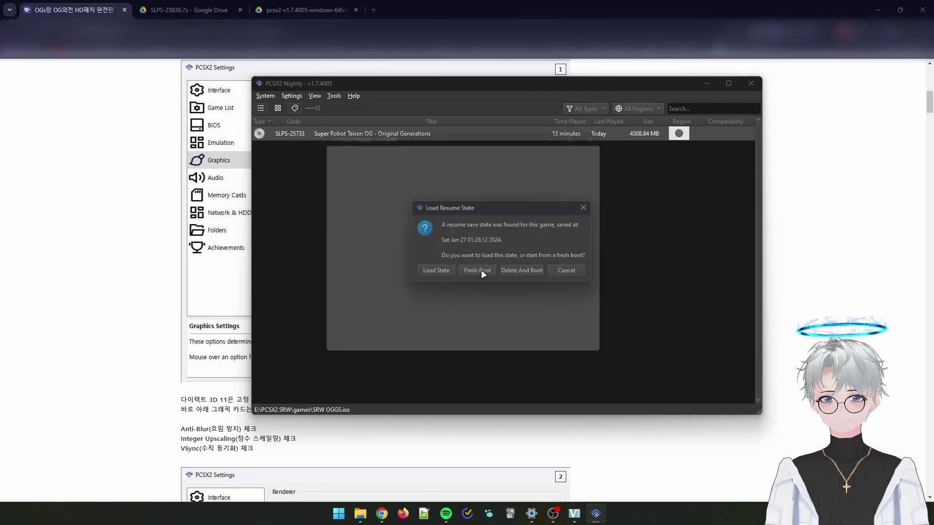